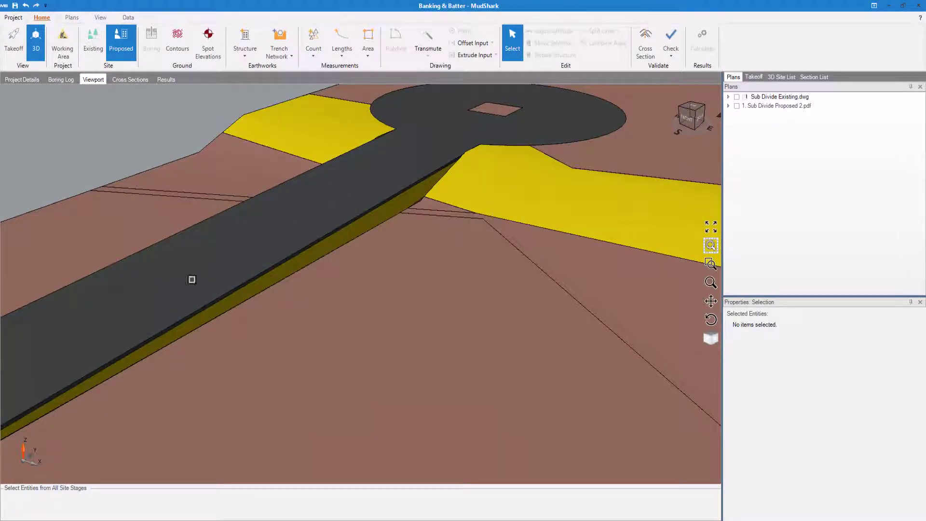
# Create a structure named 'Bank' with trim set to Top To Proposed and Trim To Outside.
pyautogui.click(685, 117)
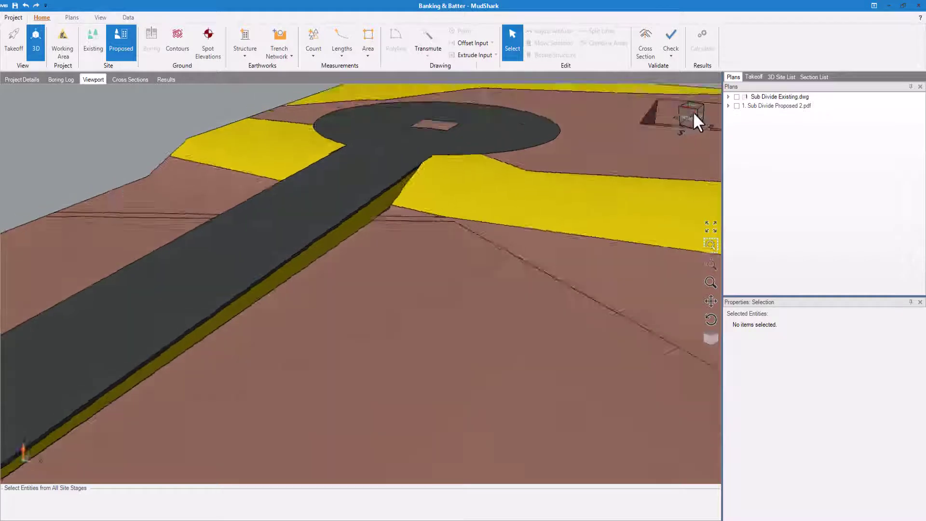
pyautogui.click(702, 106)
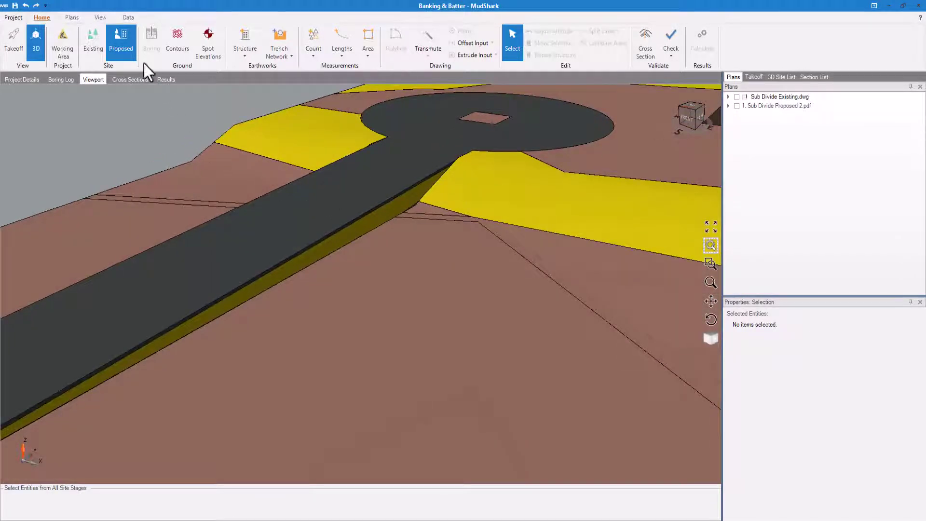
pyautogui.click(244, 46)
pyautogui.click(245, 71)
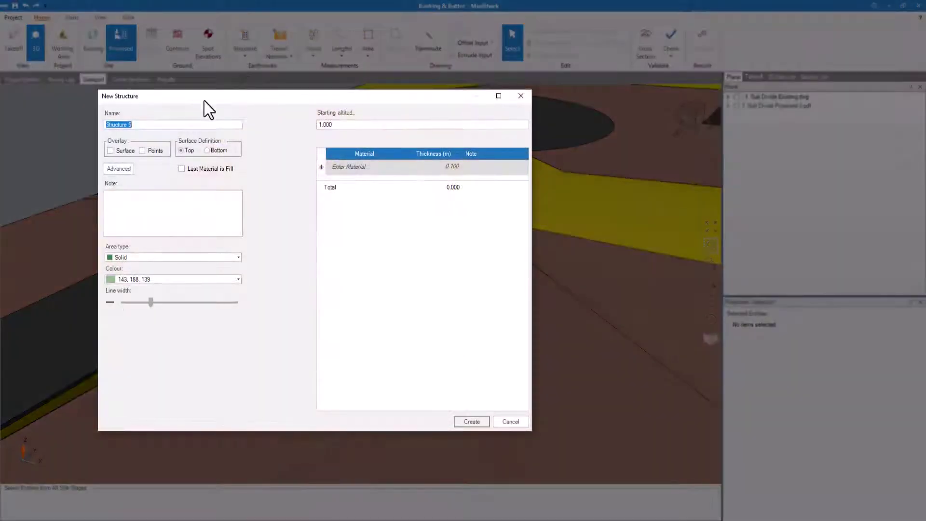
pyautogui.write('Bank')
pyautogui.click(116, 169)
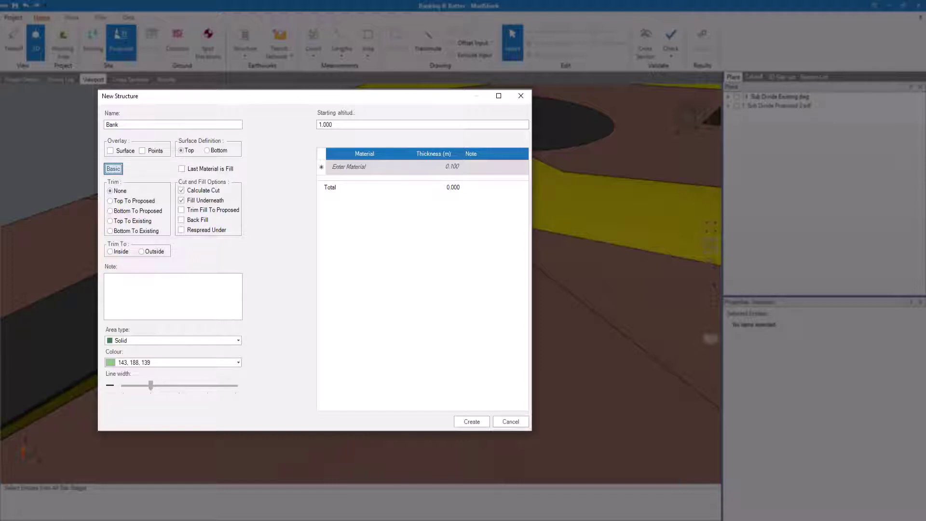
pyautogui.click(113, 201)
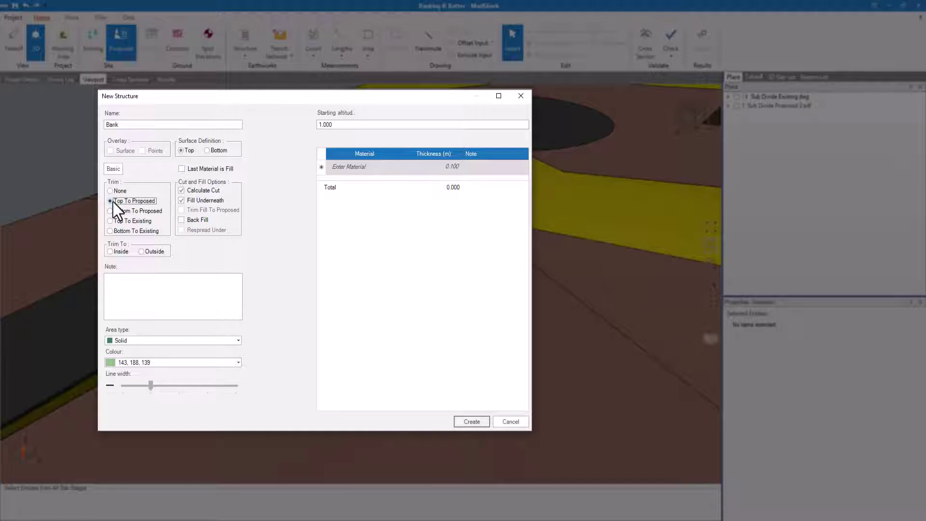
pyautogui.click(143, 251)
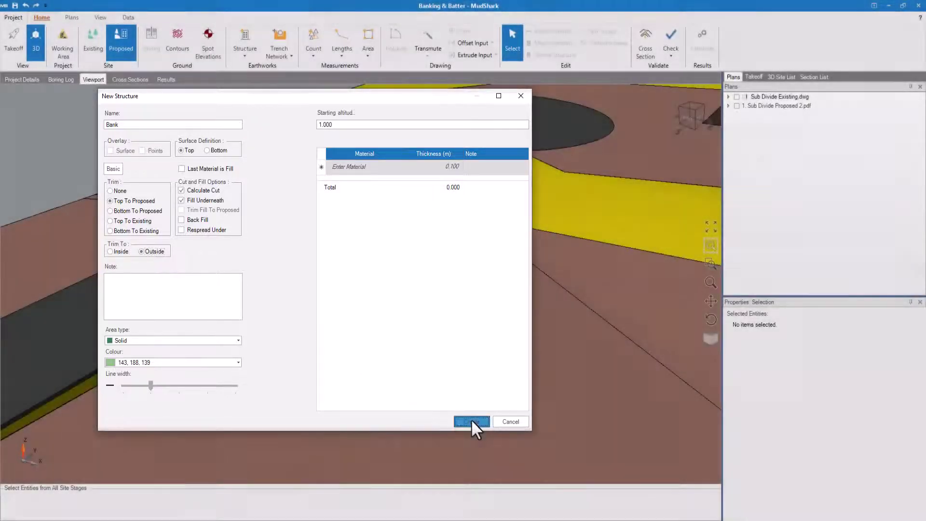
pyautogui.click(471, 421)
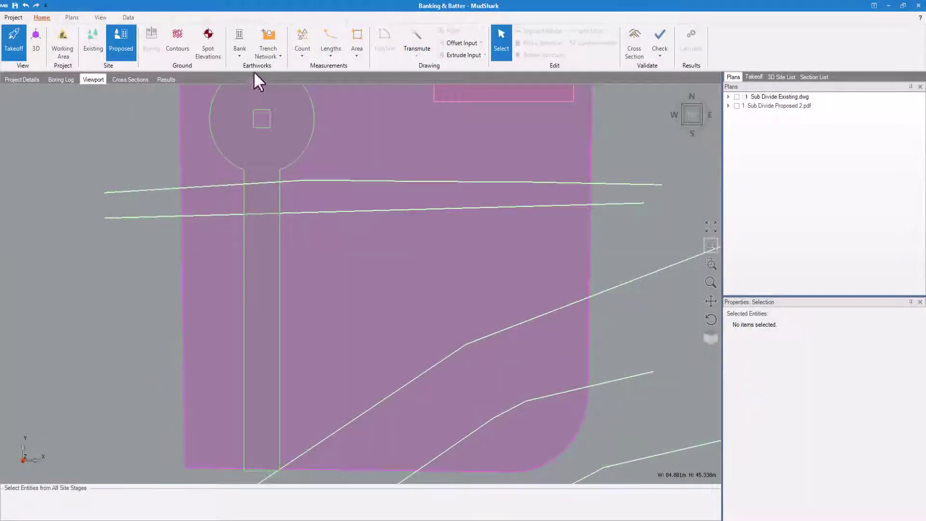
# Draw a 34.135 m Bank input line down the road's right edge for extrusion.
pyautogui.click(241, 56)
pyautogui.click(246, 89)
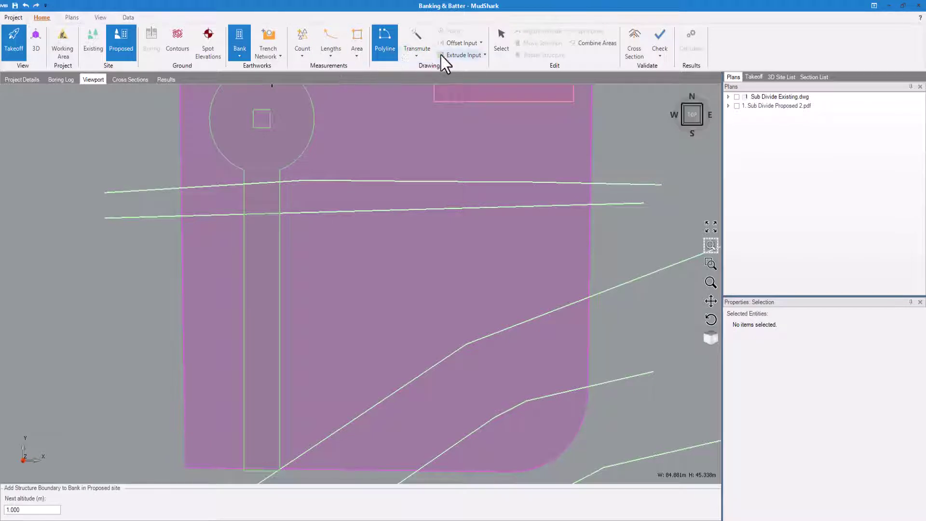
pyautogui.click(454, 56)
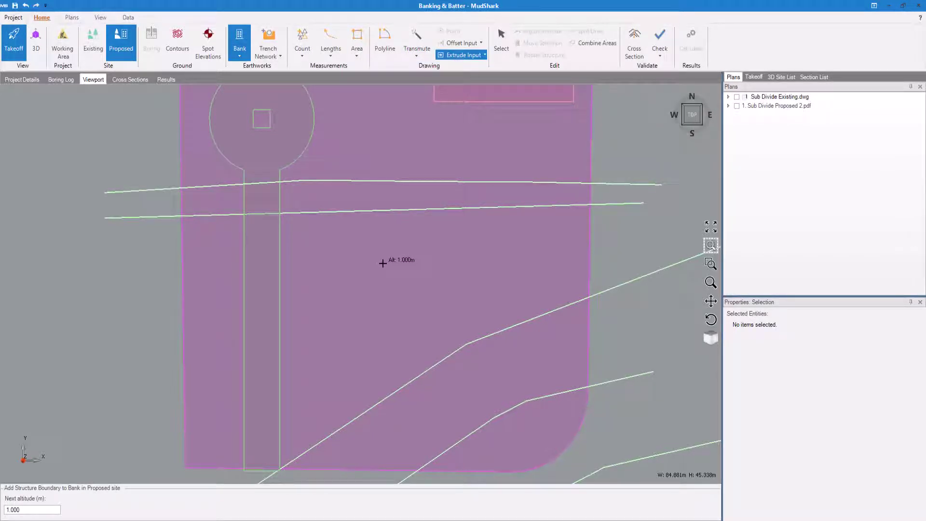
pyautogui.click(279, 170)
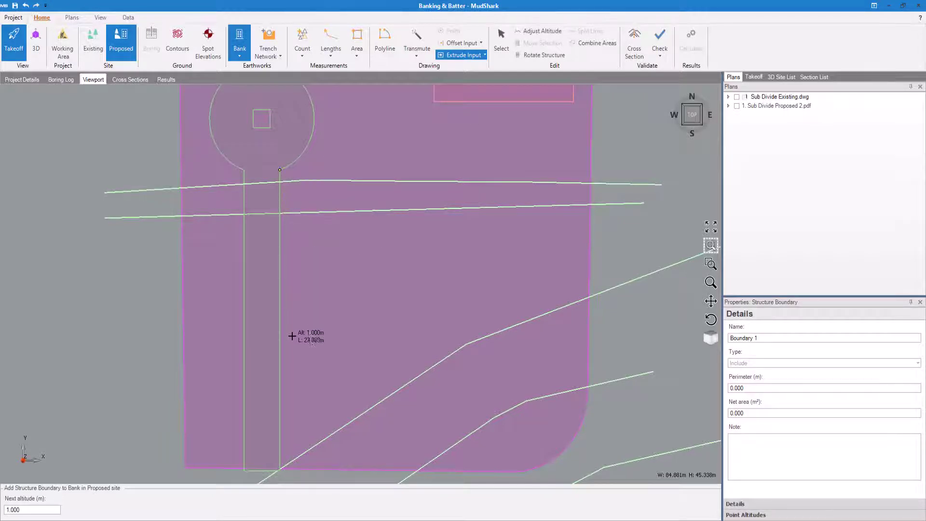
pyautogui.click(280, 470)
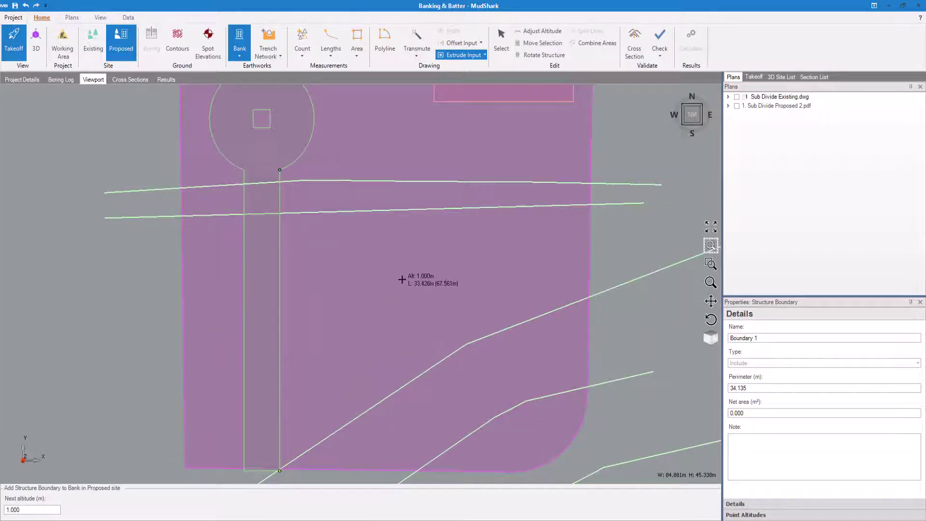
pyautogui.press('Return')
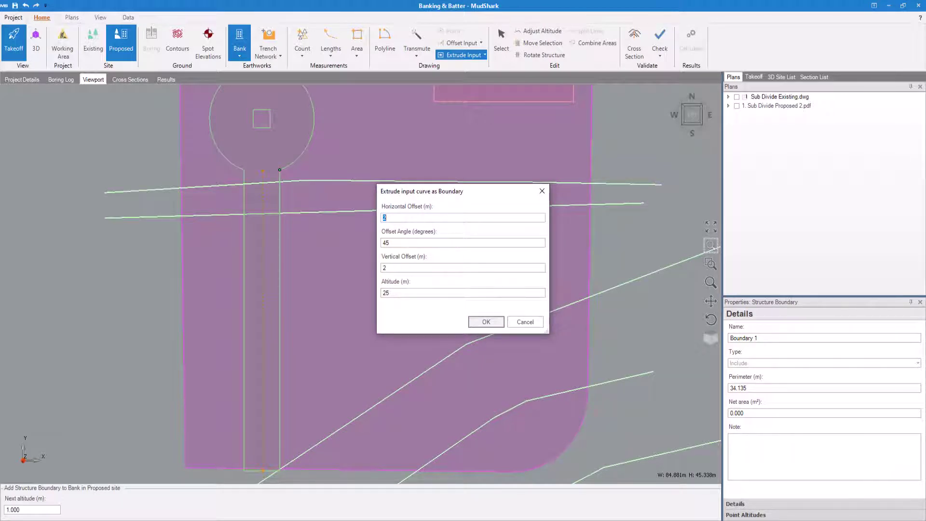
# Extrude the line with horizontal offset -3 m and vertical offset -1 m.
pyautogui.write('-3')
pyautogui.doubleClick(385, 267)
pyautogui.write('-1')
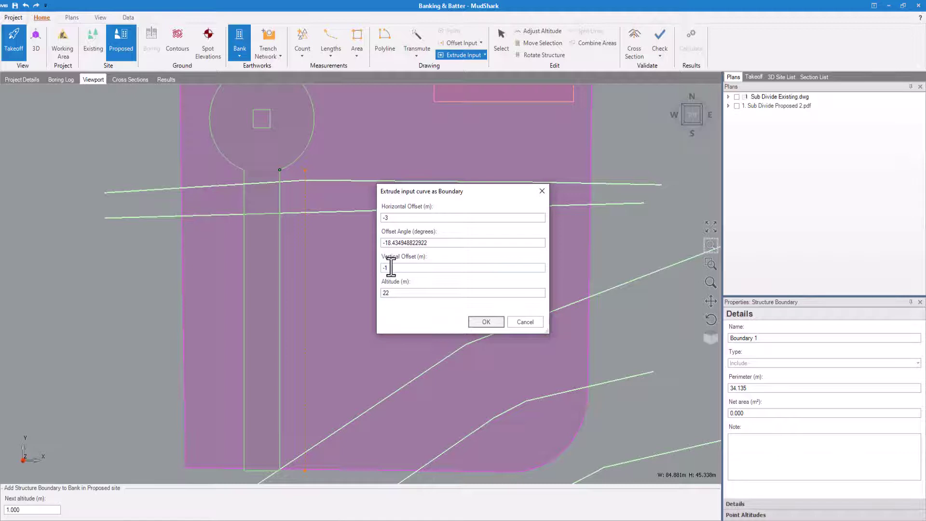
pyautogui.doubleClick(428, 244)
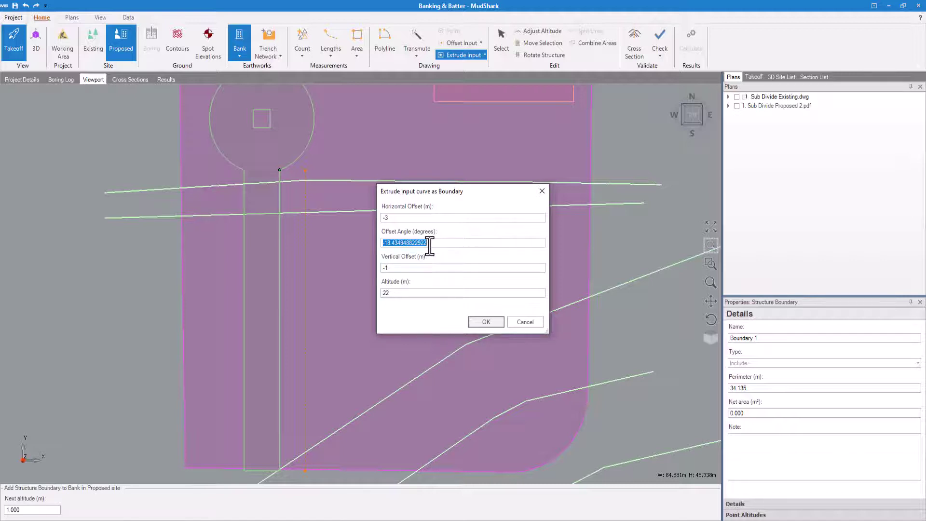
pyautogui.doubleClick(410, 218)
pyautogui.write('5')
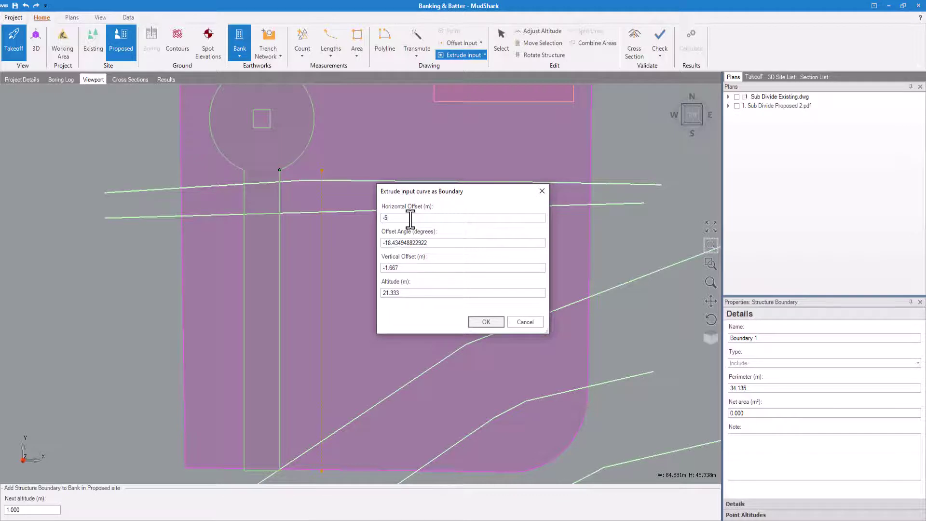
pyautogui.press('BackSpace')
pyautogui.write('8')
pyautogui.press('BackSpace')
pyautogui.write('3')
pyautogui.click(485, 321)
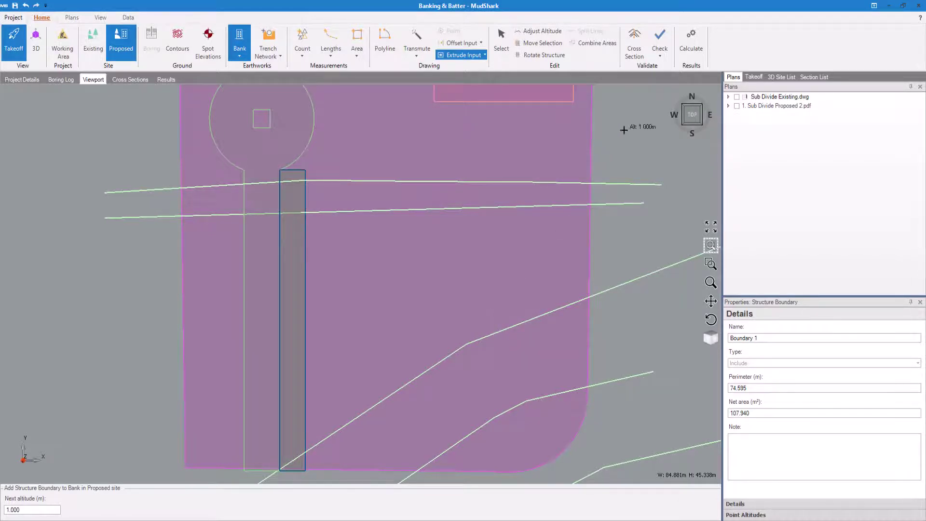
# Recalculate the earthworks so Bank shows as a sunken strip, then begin another structure.
pyautogui.click(690, 44)
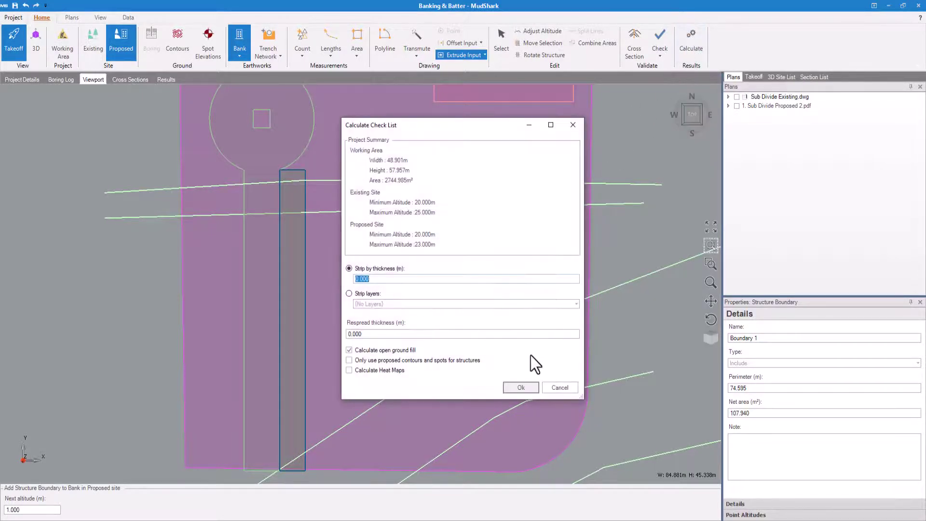
pyautogui.click(521, 384)
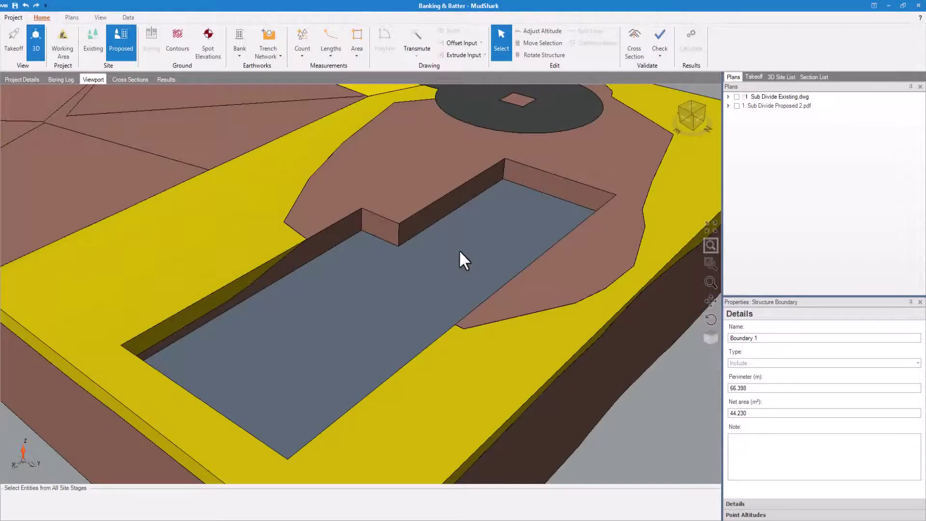
pyautogui.click(239, 56)
# Create a structure named 'Batter' trimmed Top To Proposed on the Inside.
pyautogui.click(251, 74)
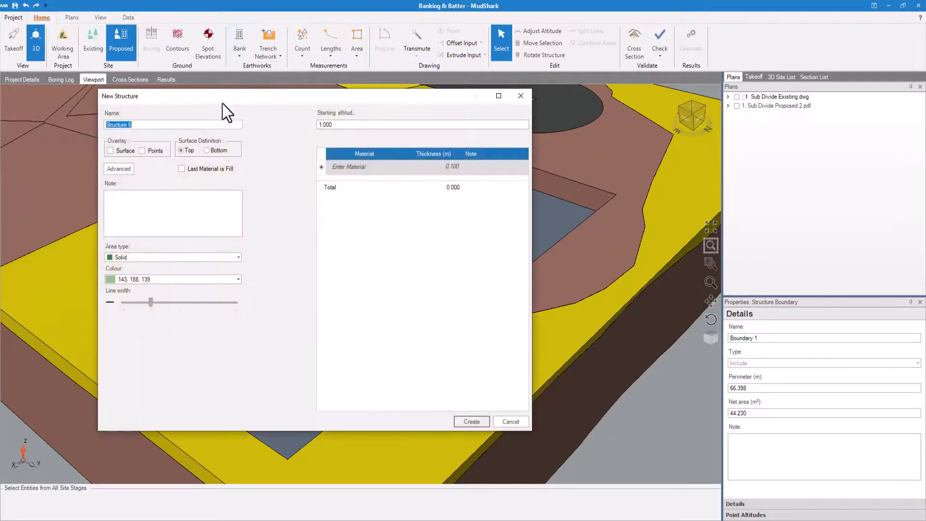
pyautogui.write('Batter')
pyautogui.click(126, 170)
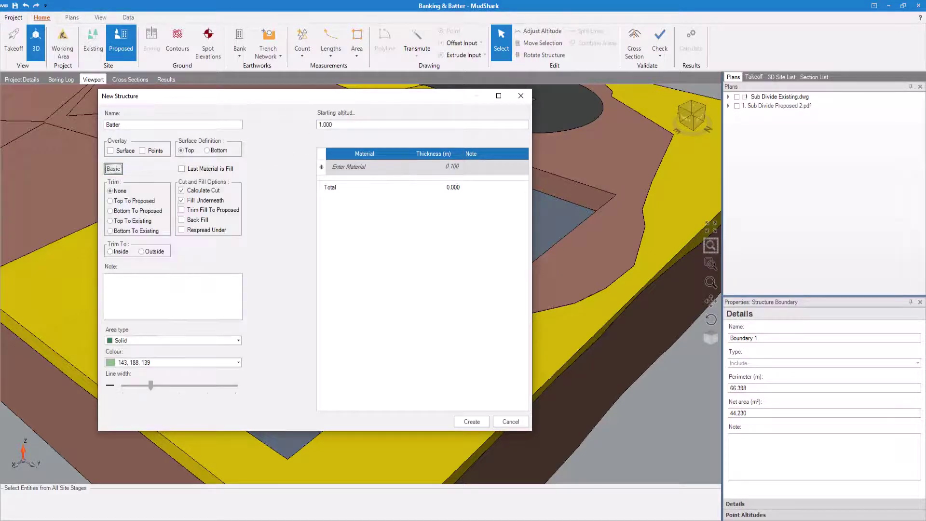
pyautogui.click(122, 201)
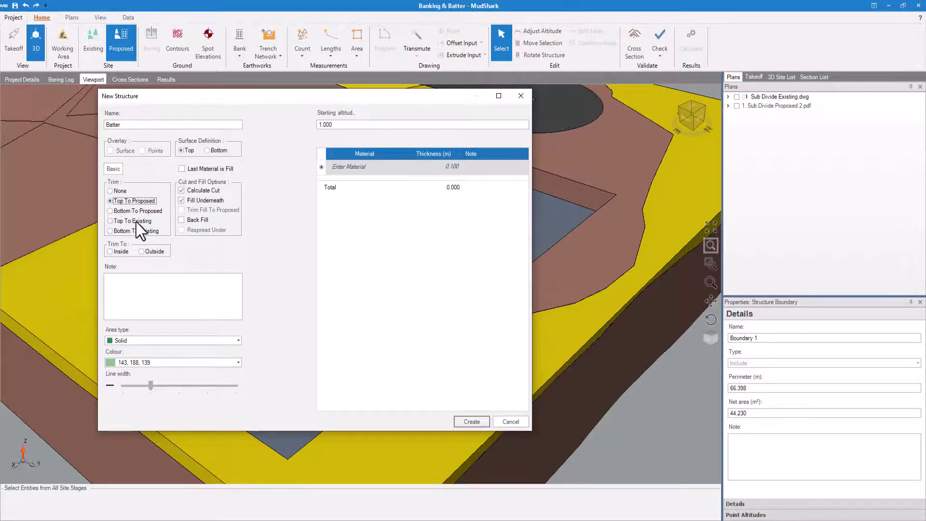
pyautogui.click(127, 253)
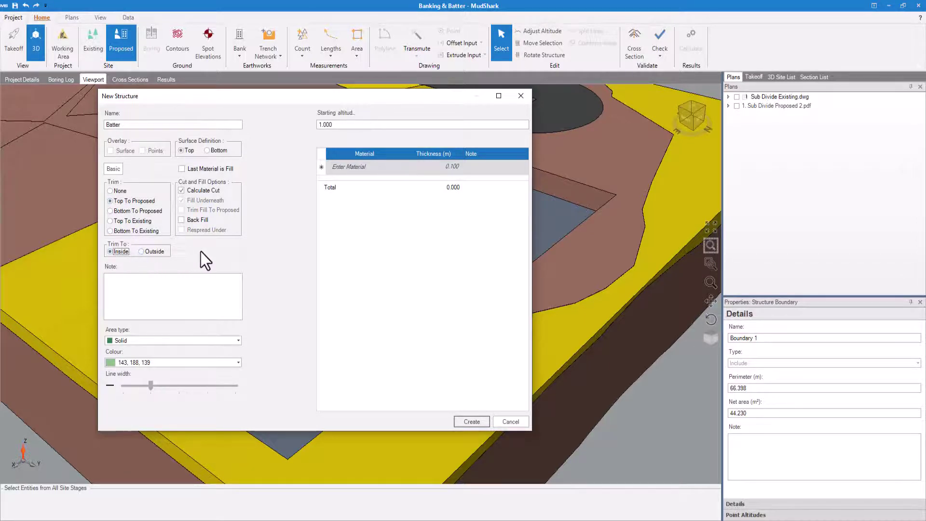
pyautogui.click(463, 423)
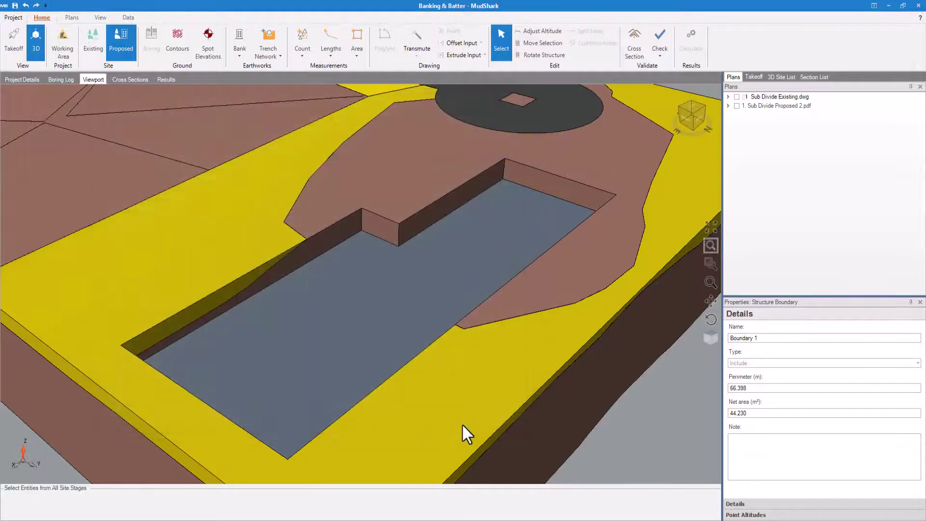
# In plan, trace an L-shaped input line along the building's lower edges for extrusion.
pyautogui.click(13, 43)
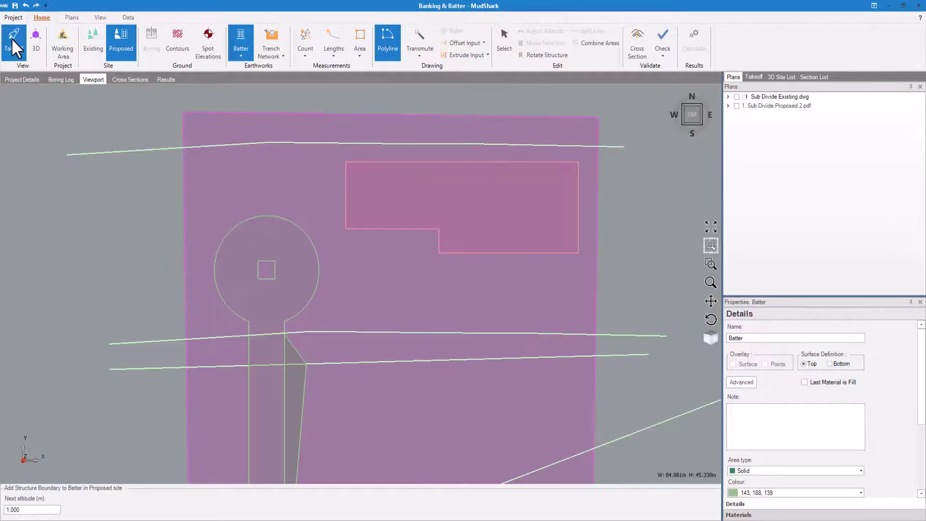
pyautogui.scroll(5, 368, 223)
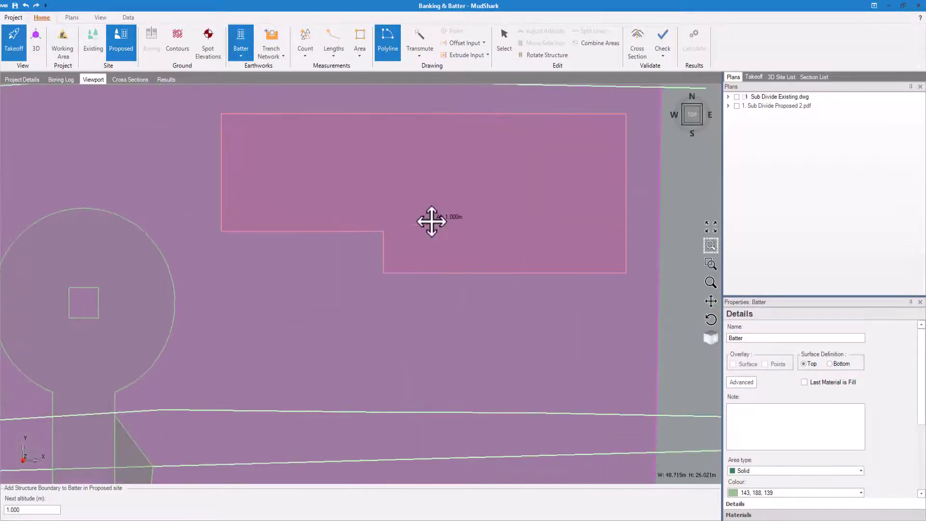
pyautogui.click(465, 55)
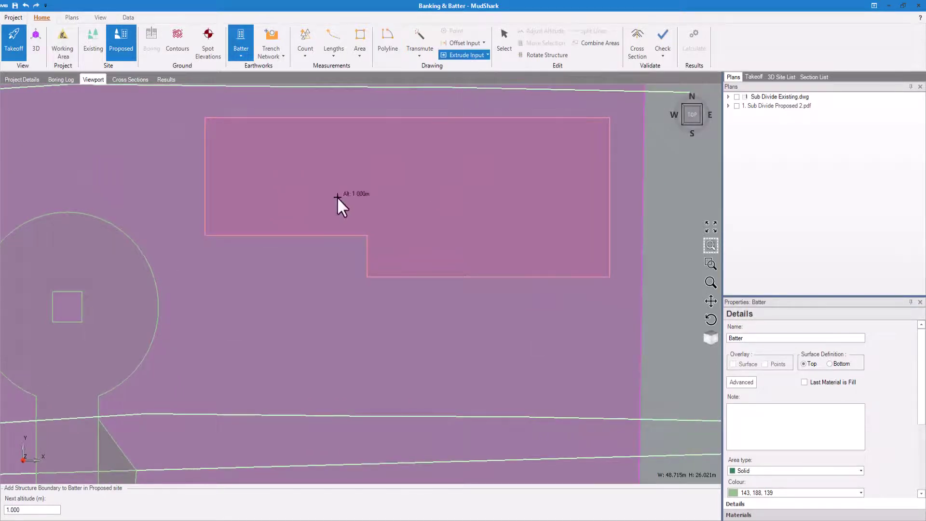
pyautogui.click(205, 236)
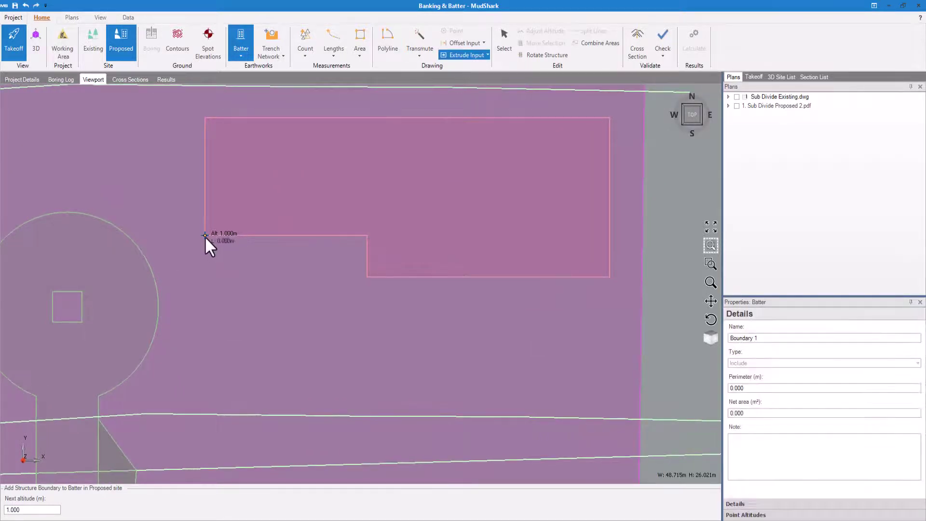
pyautogui.click(367, 236)
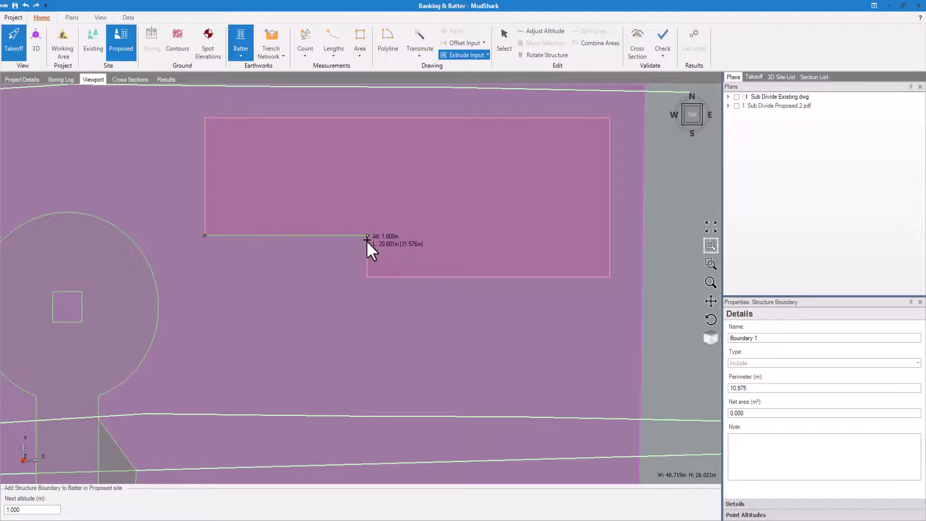
pyautogui.click(366, 276)
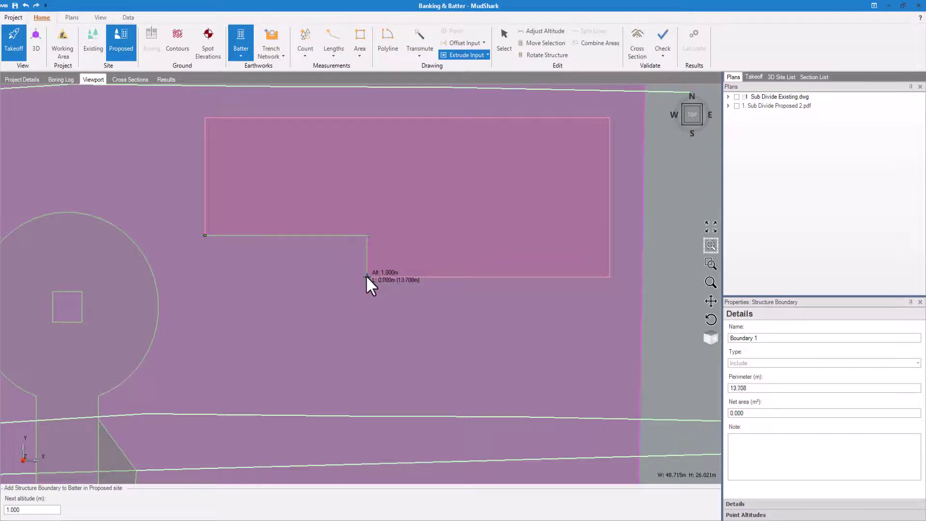
pyautogui.click(609, 277)
pyautogui.press('Return')
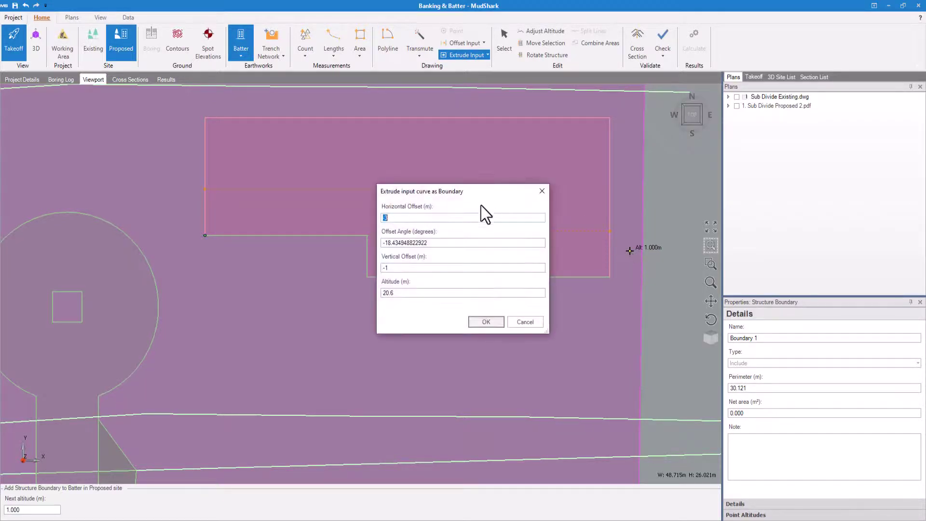
# Extrude the line 2 m horizontally and 2 m vertically at 45°, then start a calculation.
pyautogui.moveTo(396, 222); pyautogui.dragTo(198, 305)
pyautogui.write('2')
pyautogui.click(154, 381)
pyautogui.write('2')
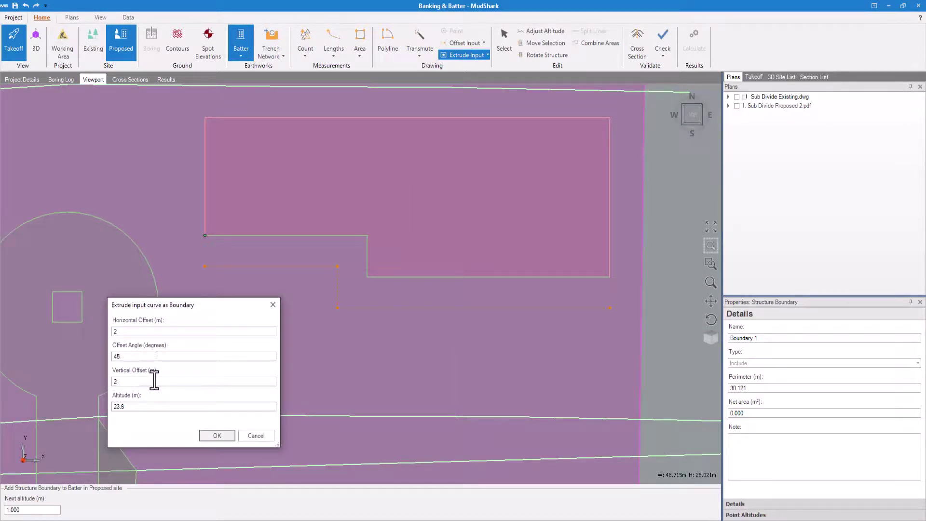
pyautogui.click(208, 434)
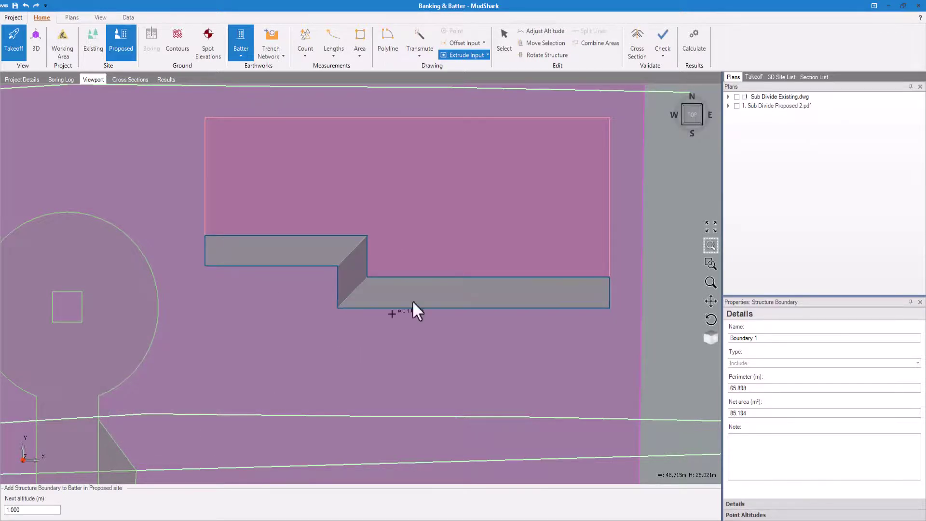
pyautogui.click(697, 41)
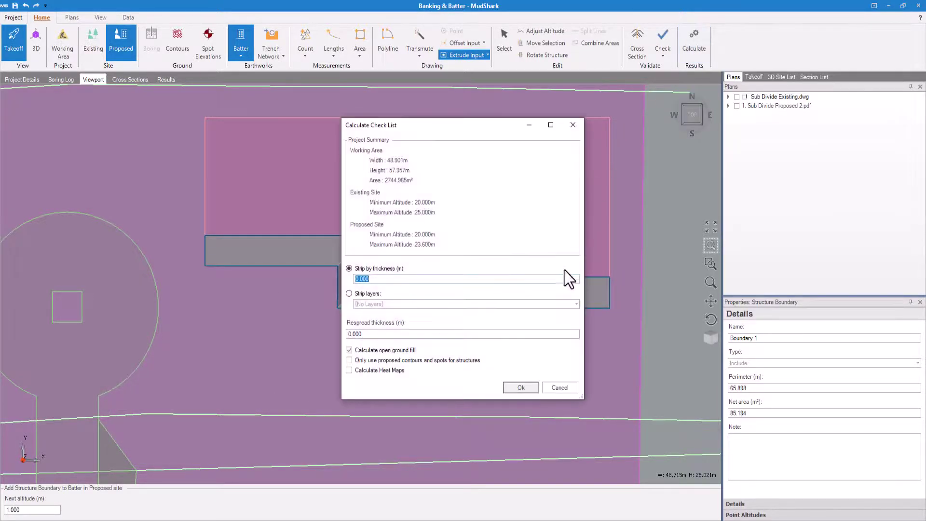
# Run the calculation and orbit the 3D model to inspect the pit's new batter slope.
pyautogui.click(521, 387)
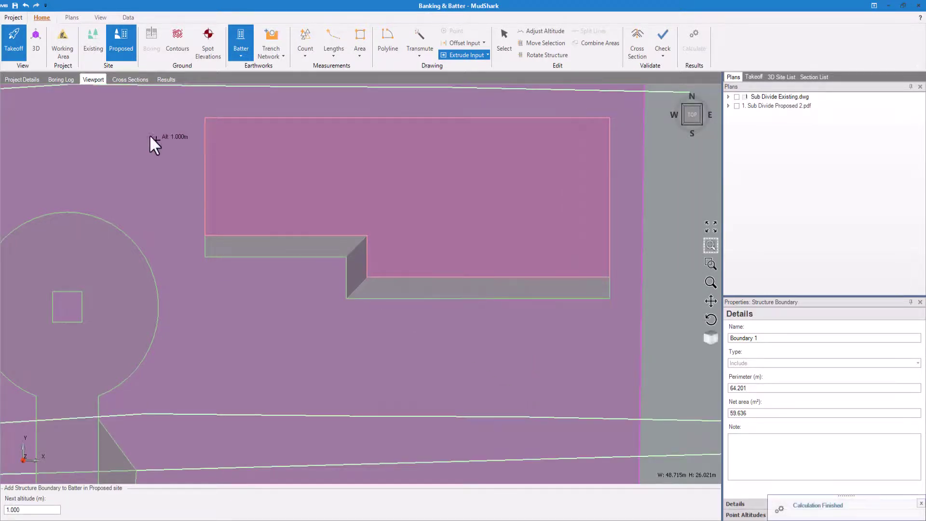
pyautogui.click(41, 37)
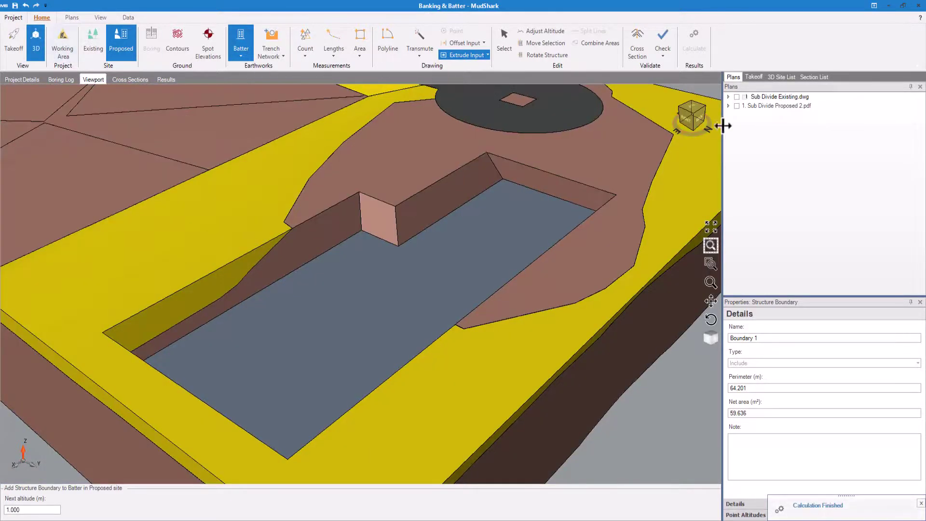
pyautogui.moveTo(697, 115); pyautogui.dragTo(717, 117)
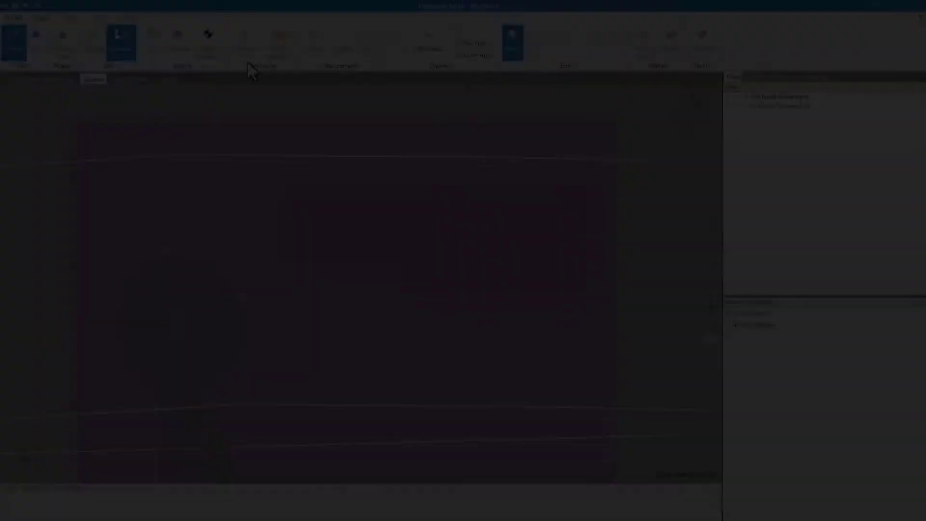
pyautogui.click(245, 57)
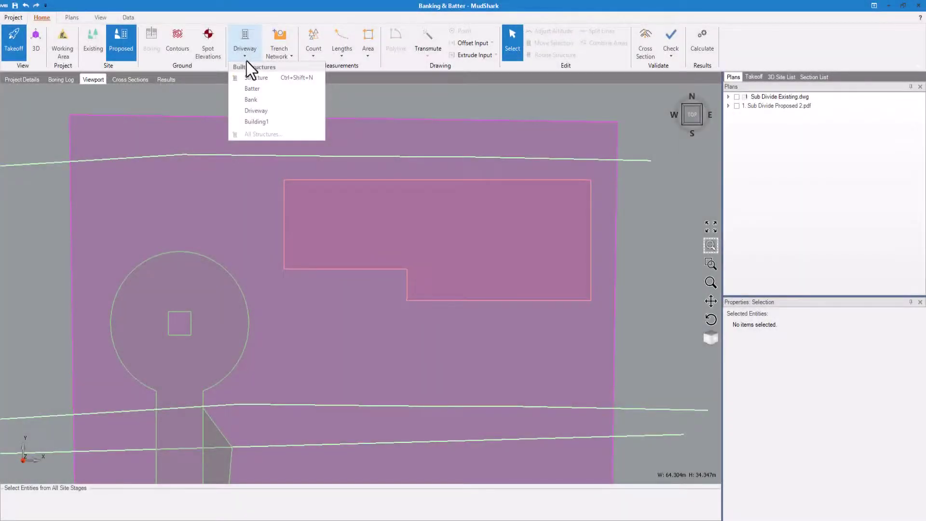
# Make Batter active and pick the rectangular building outline using Extrude Selected.
pyautogui.click(256, 88)
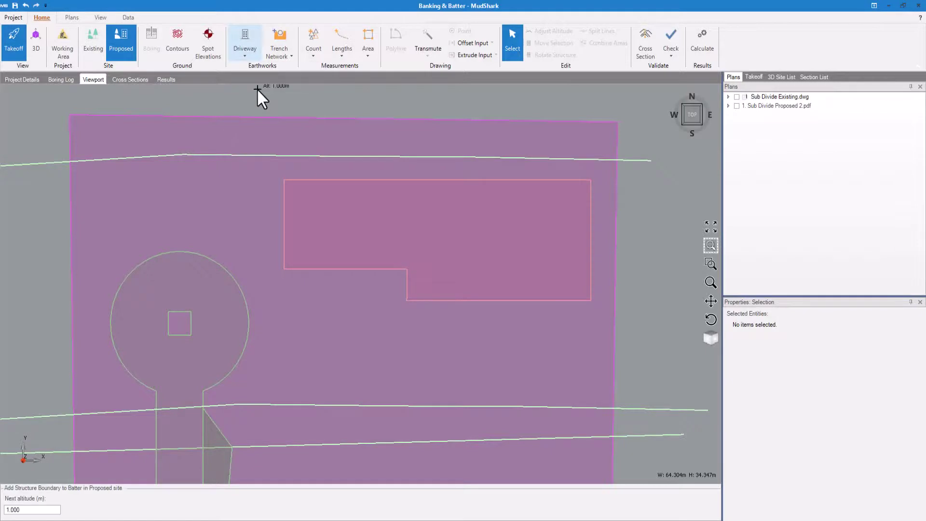
pyautogui.click(488, 55)
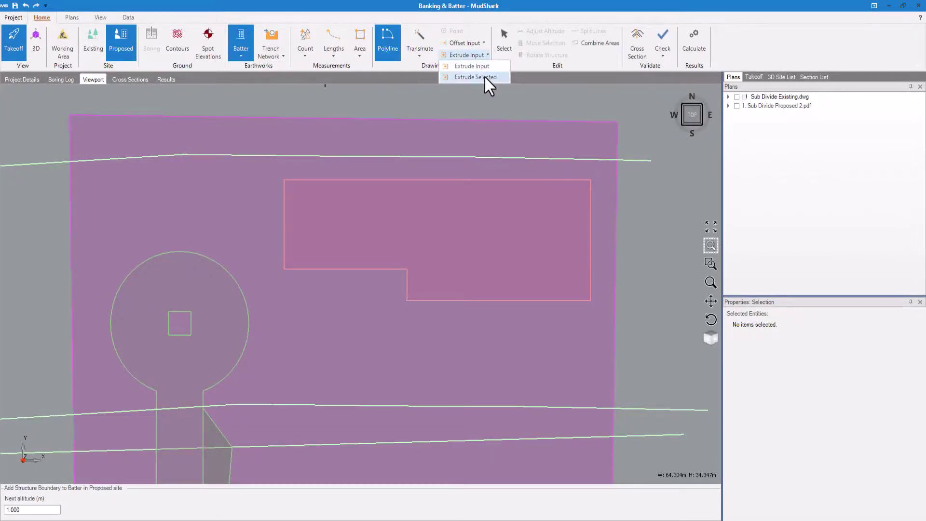
pyautogui.click(485, 77)
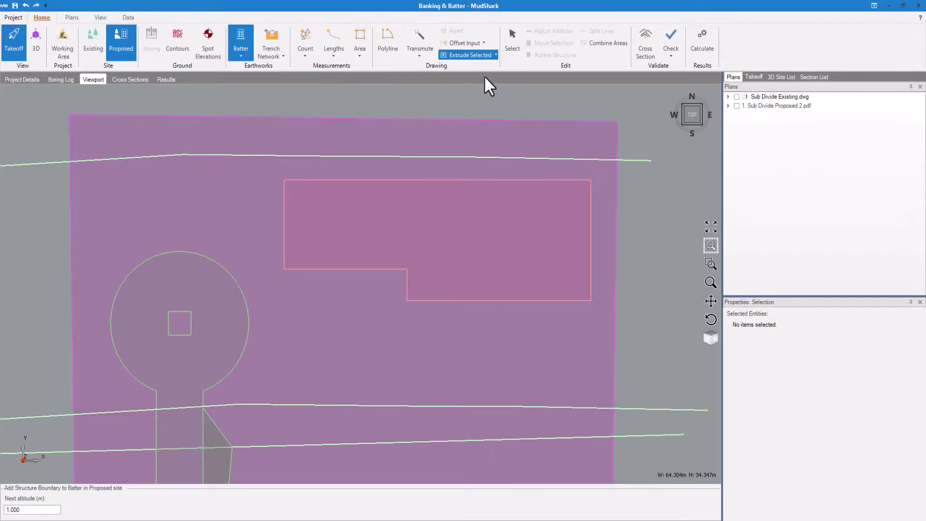
pyautogui.click(479, 178)
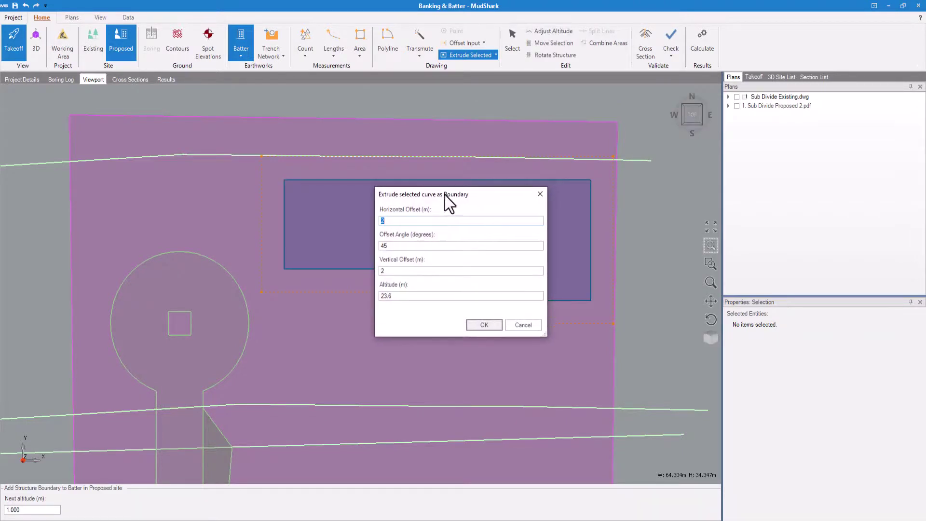